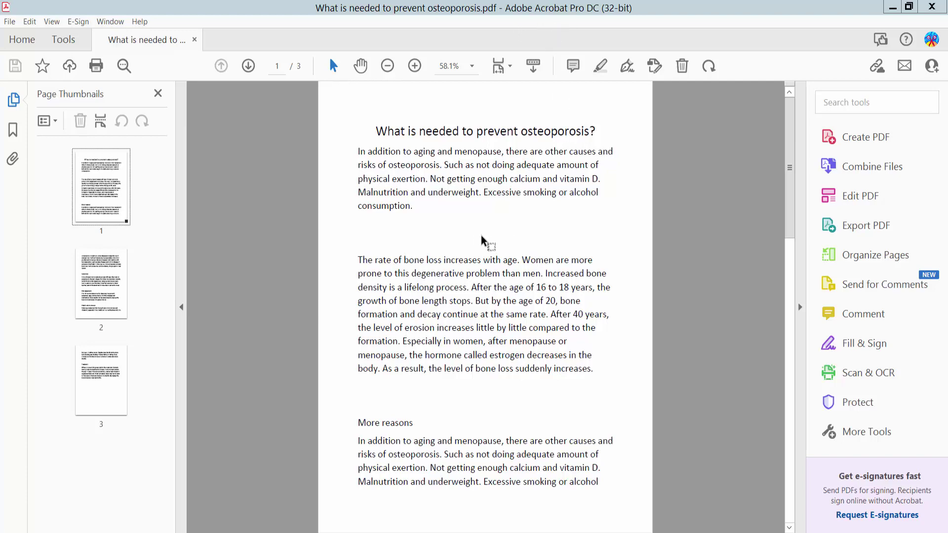
scroll(483, 239, "down", 3)
scroll(482, 333, "up", 3)
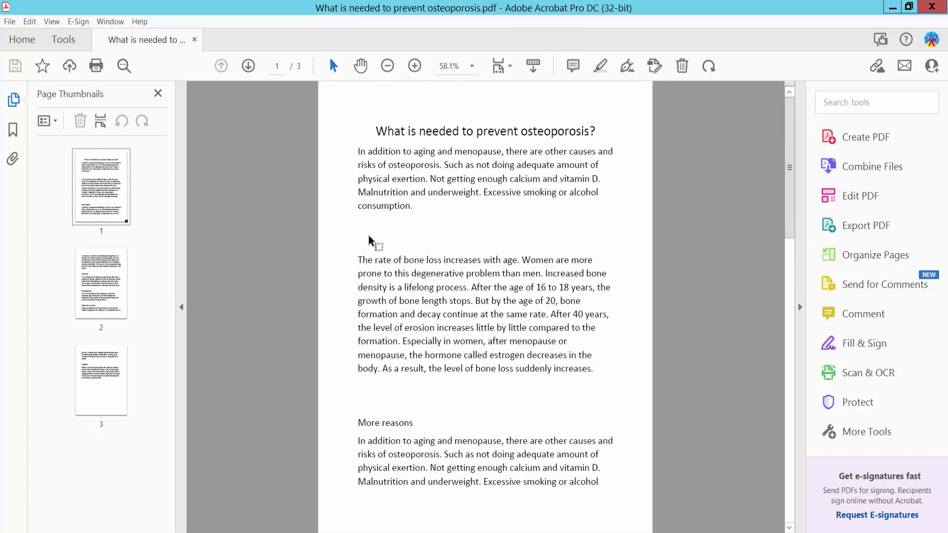
Step: Open the Tools center for the osteoporosis PDF
left_click(63, 39)
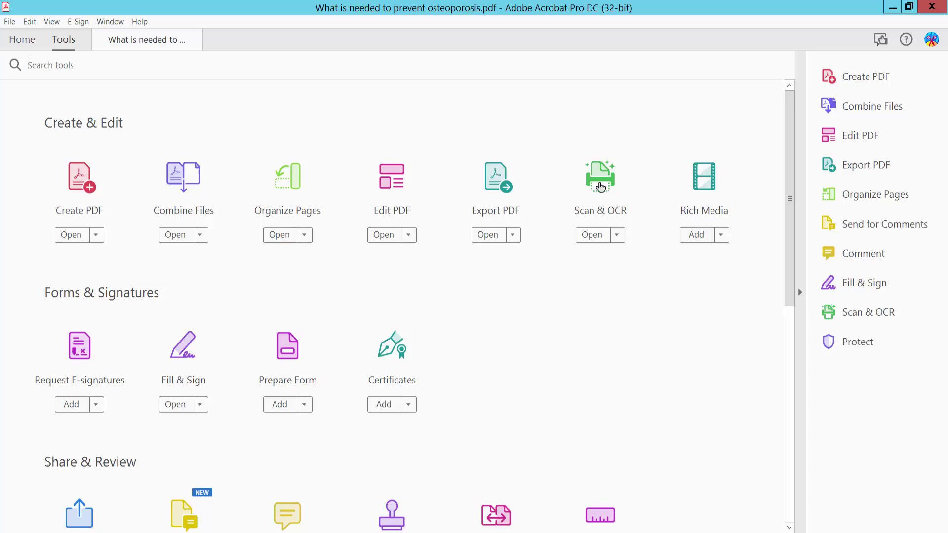
Step: Enhance the Scanned Document on All Pages with Recognize Text enabled
left_click(600, 187)
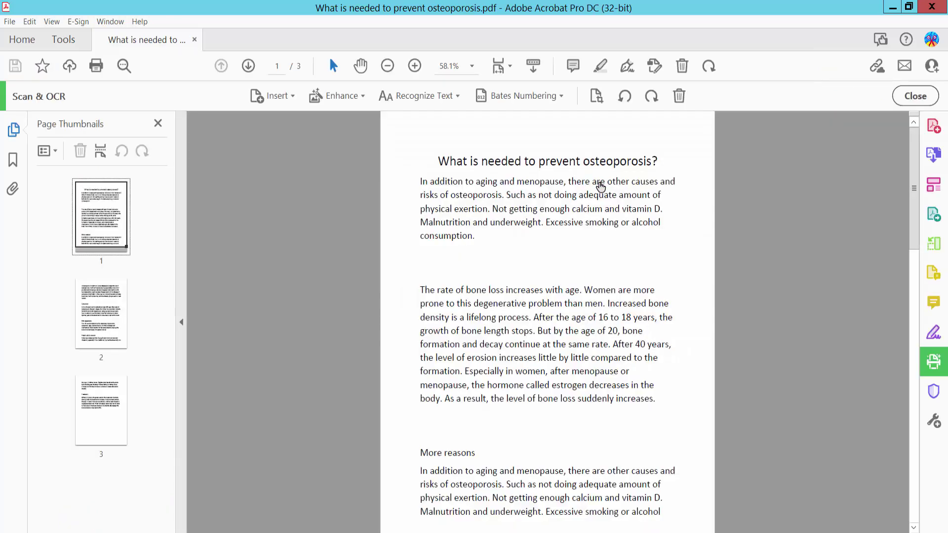
left_click(347, 97)
left_click(356, 117)
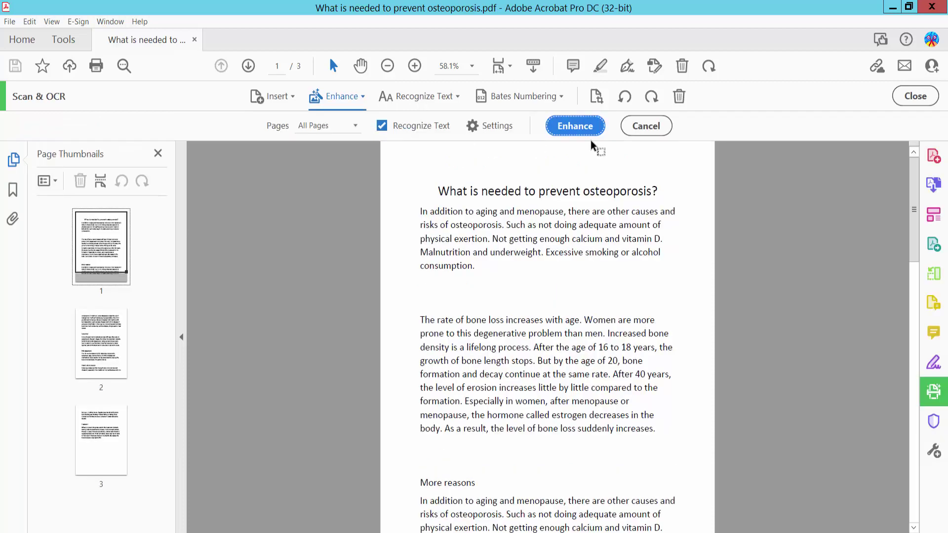
left_click(579, 127)
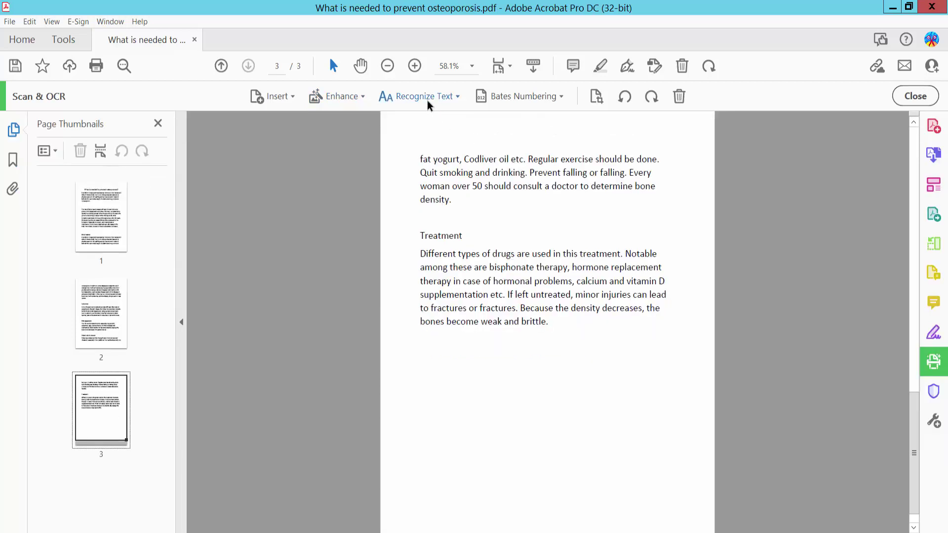
Step: Recognize text in this file as Editable Text and Images, then enter Edit PDF
left_click(424, 96)
left_click(433, 120)
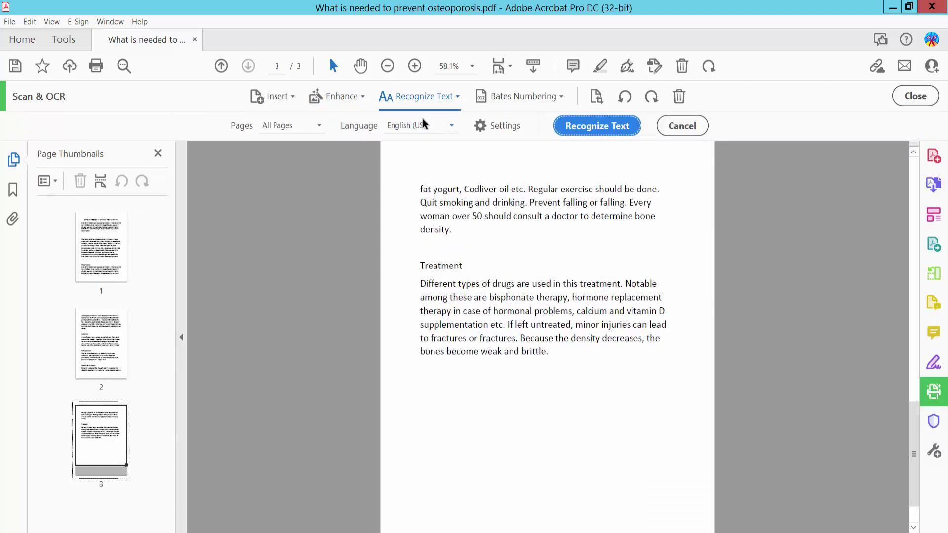
left_click(488, 127)
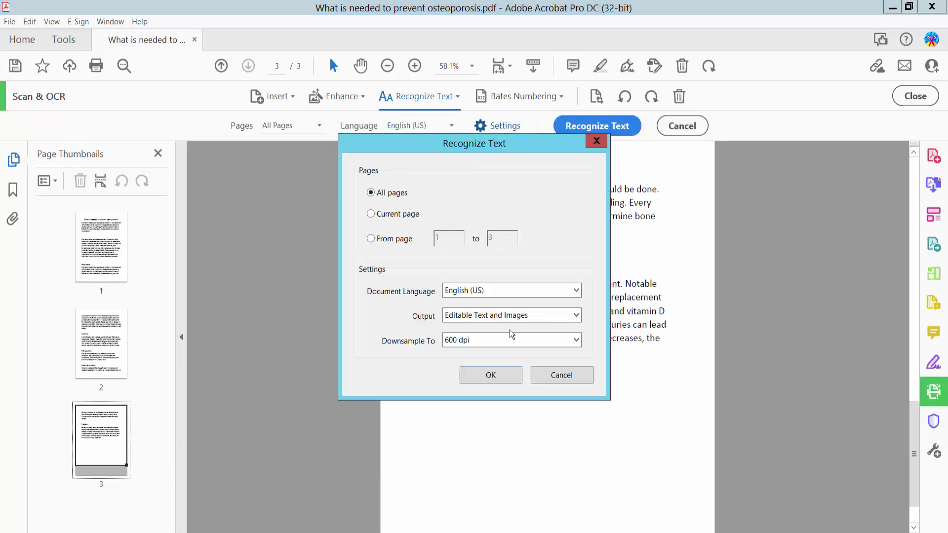
left_click(528, 317)
left_click(493, 354)
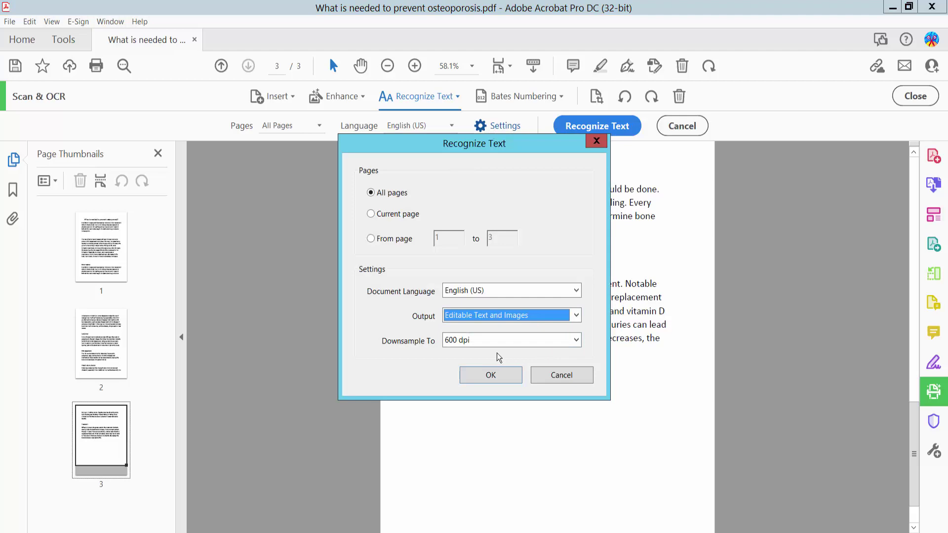
left_click(491, 375)
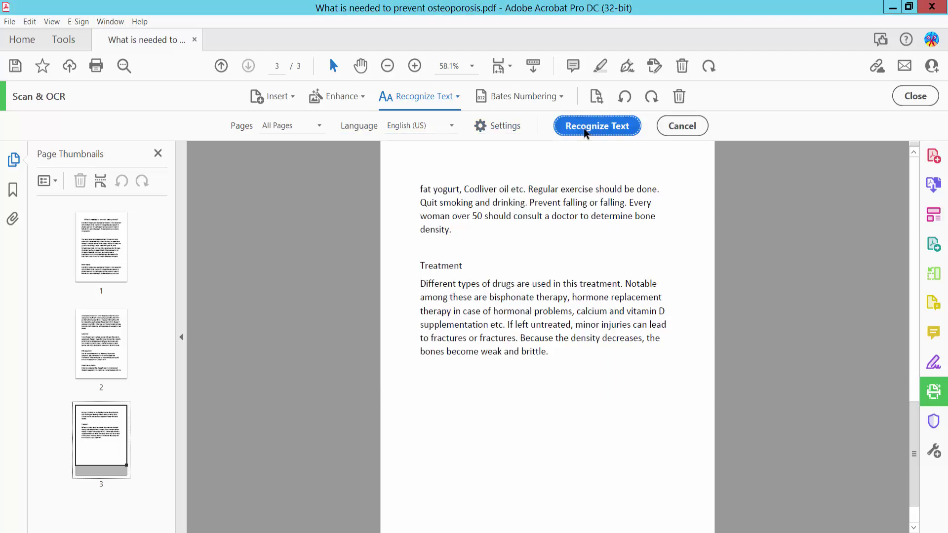
left_click(596, 126)
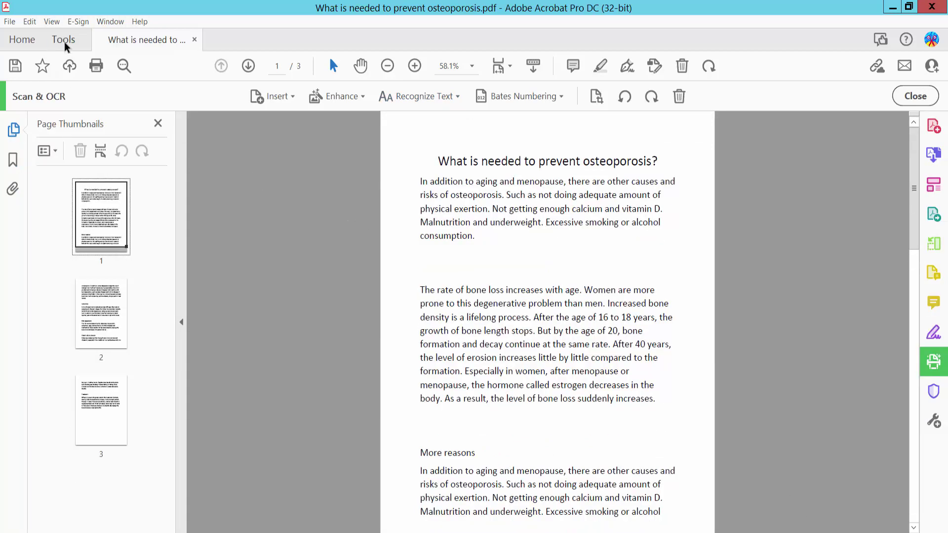
left_click(64, 41)
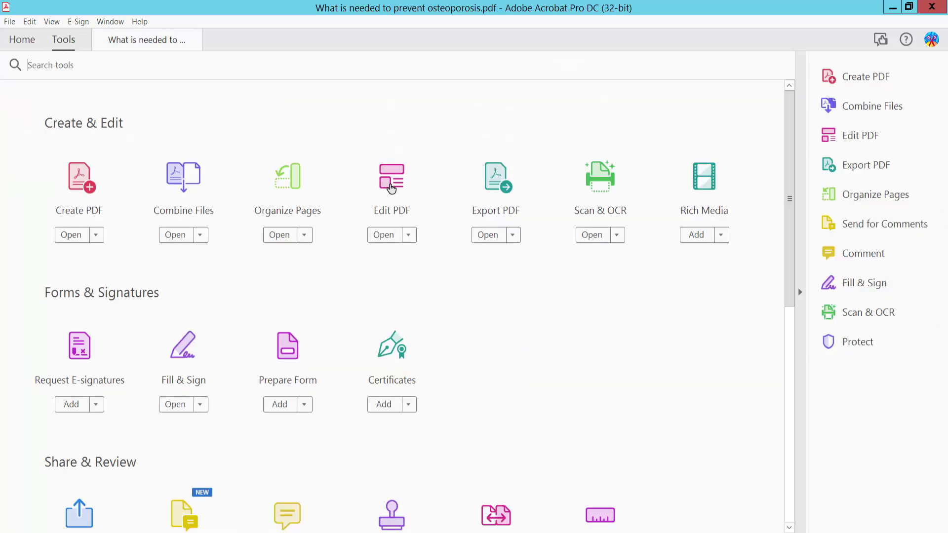
left_click(391, 188)
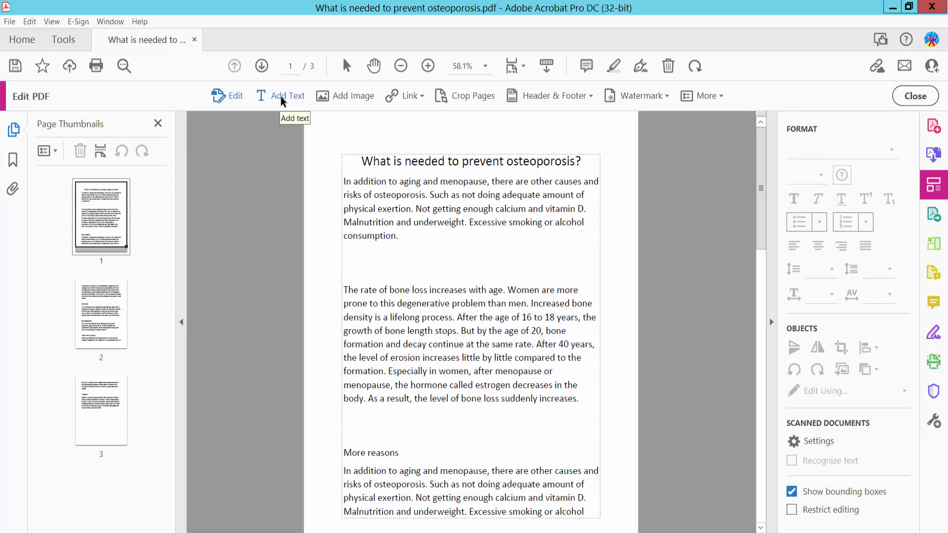
Step: Add a 'Type your text here' text box below page one's first paragraph
left_click(281, 97)
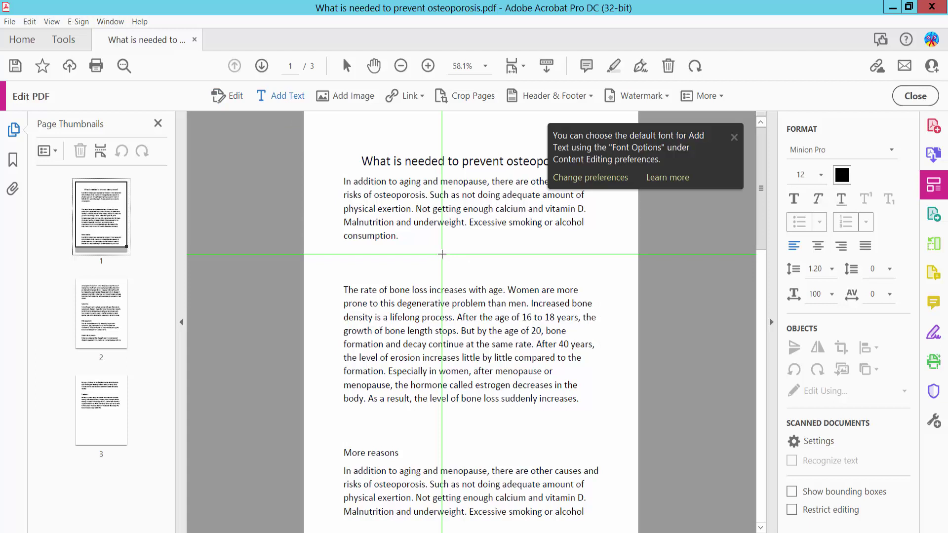
left_click(457, 252)
type("Type")
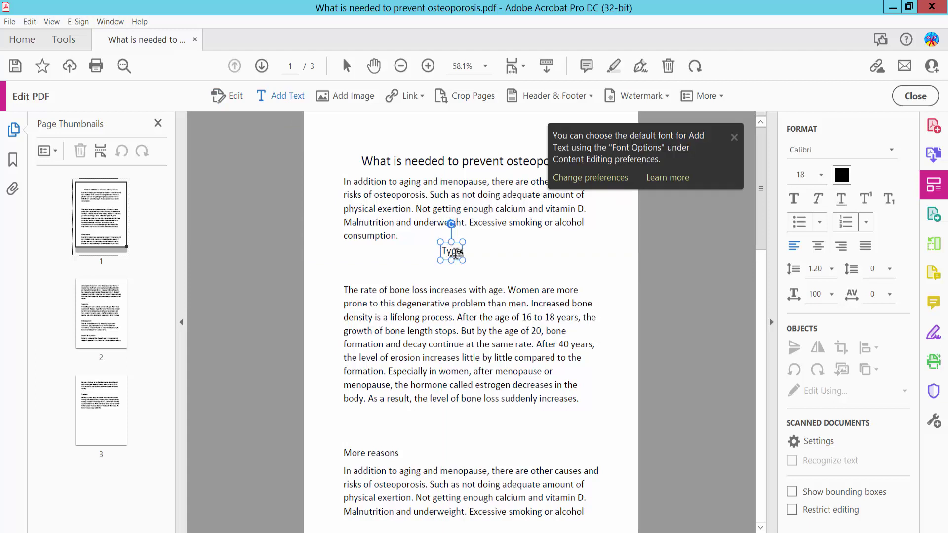
type("your ")
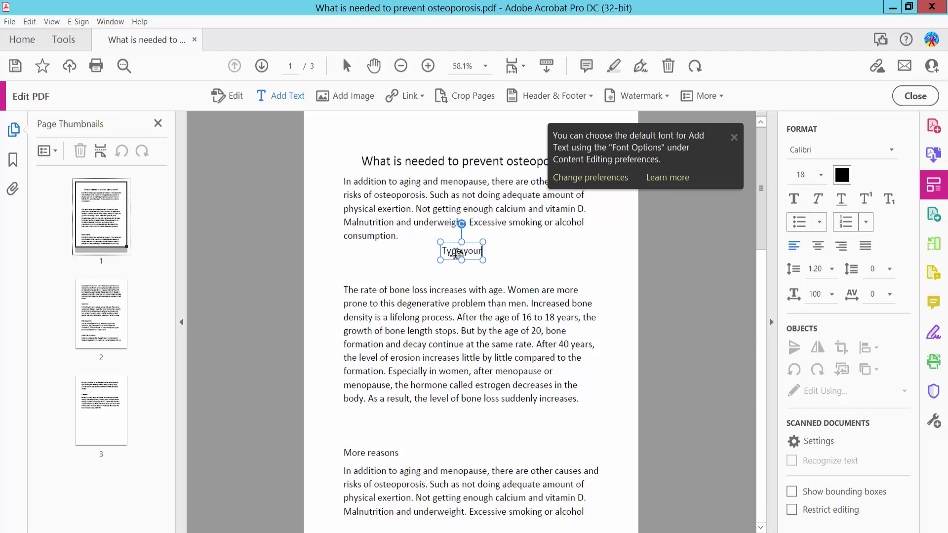
type("text")
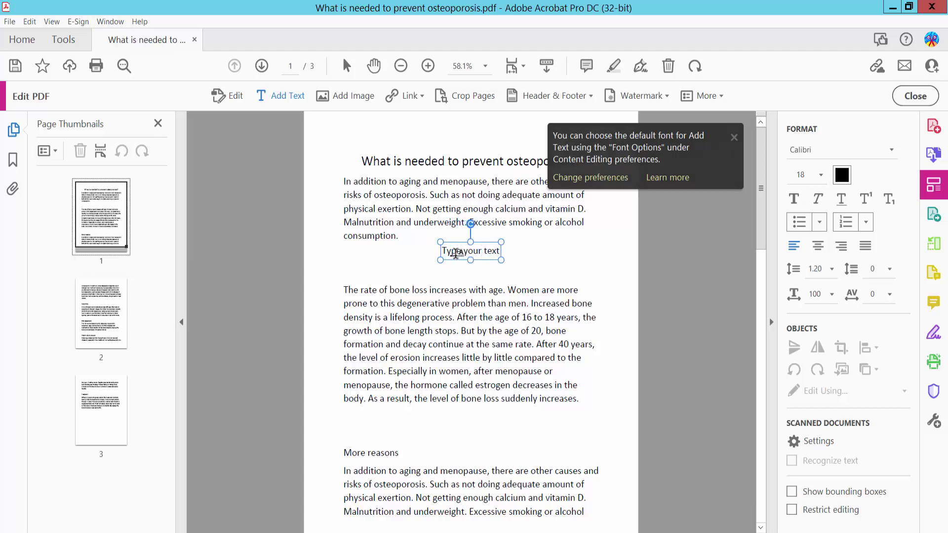
type(" here")
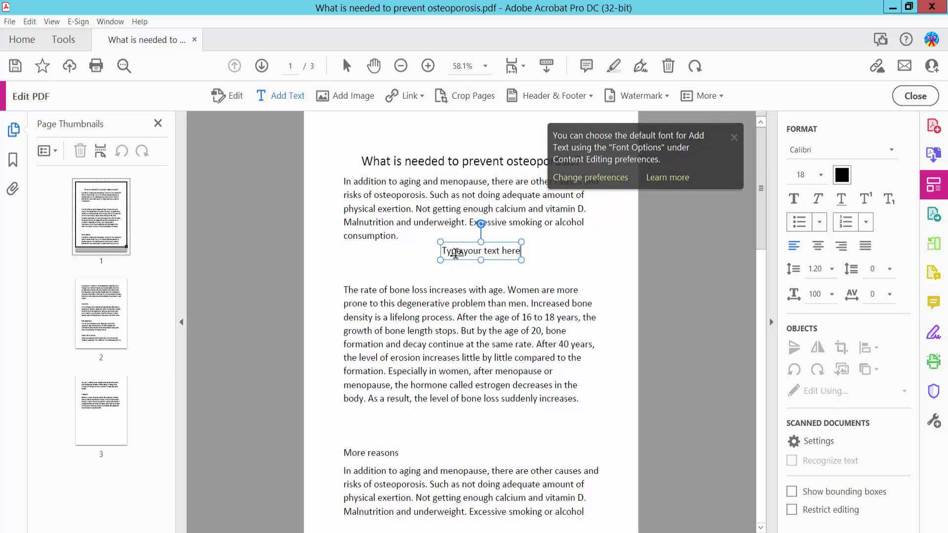
left_click(415, 262)
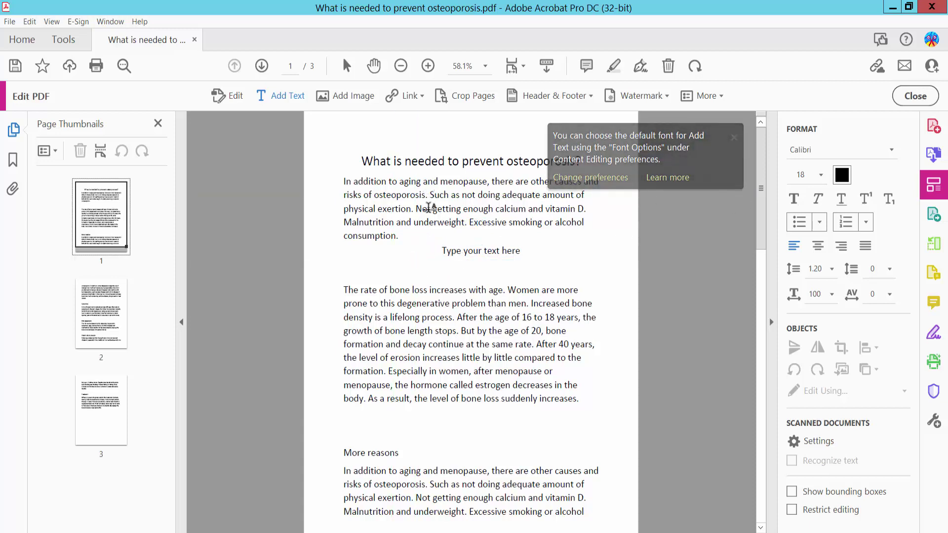
left_click(393, 195)
Step: Delete the words 'aging and' and 'After' from the first two paragraphs
left_click(231, 96)
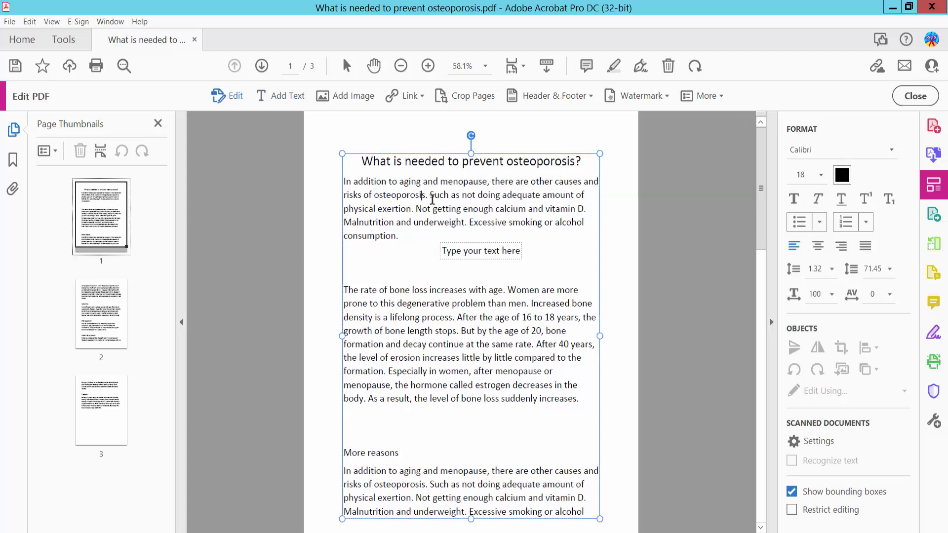
left_click_drag(440, 182, 401, 180)
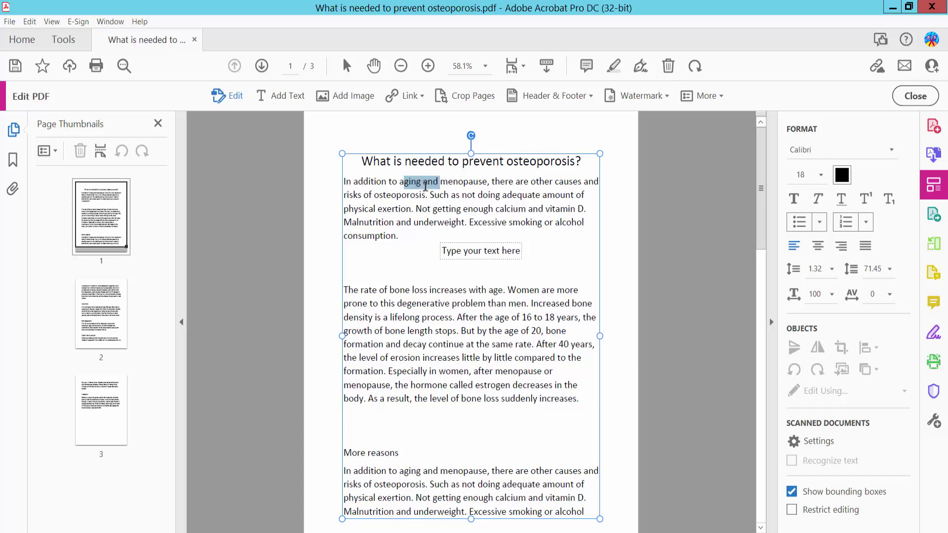
key("Delete")
double_click(467, 317)
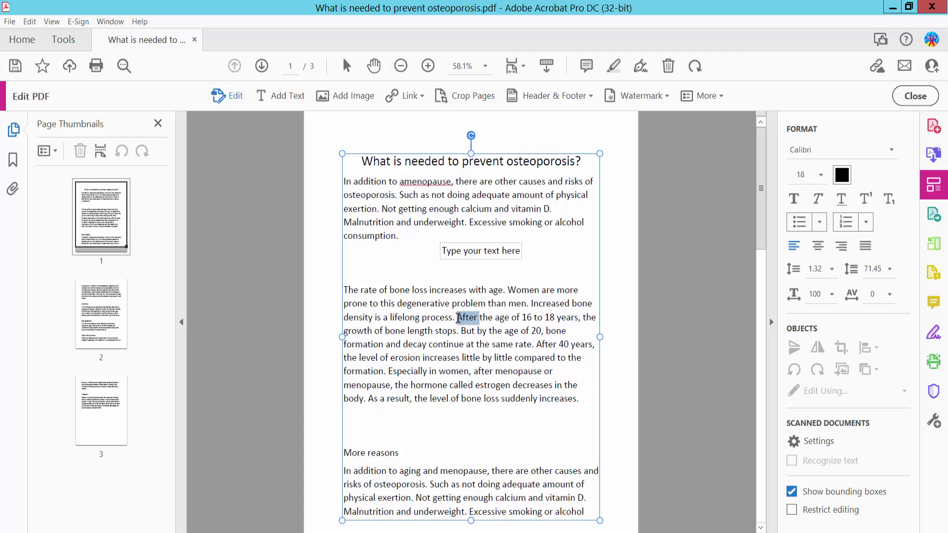
key("Delete")
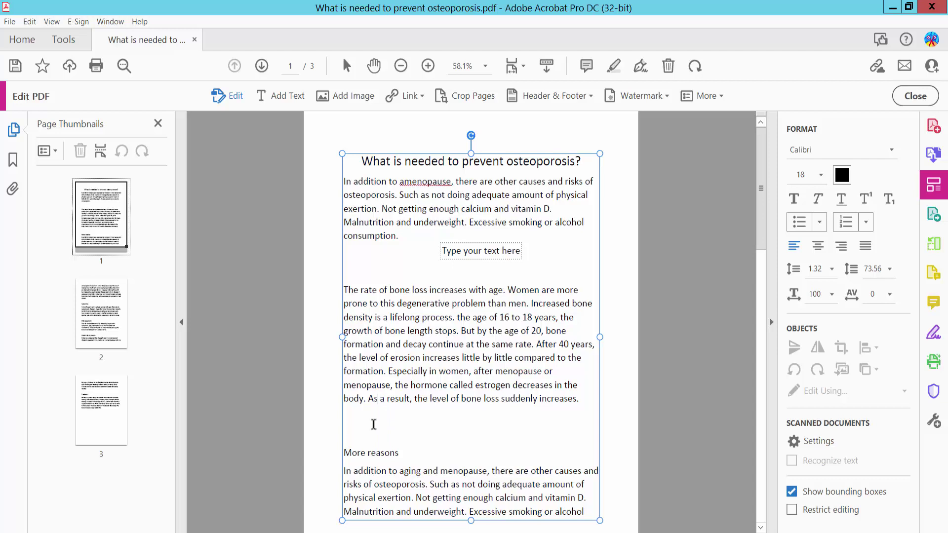
Step: Shorten the 'More reasons' heading to 'More reason', keeping it on its own line
left_click(401, 452)
key("BackSpace")
left_click(346, 453)
key("BackSpace")
key("BackSpace")
key("BackSpace")
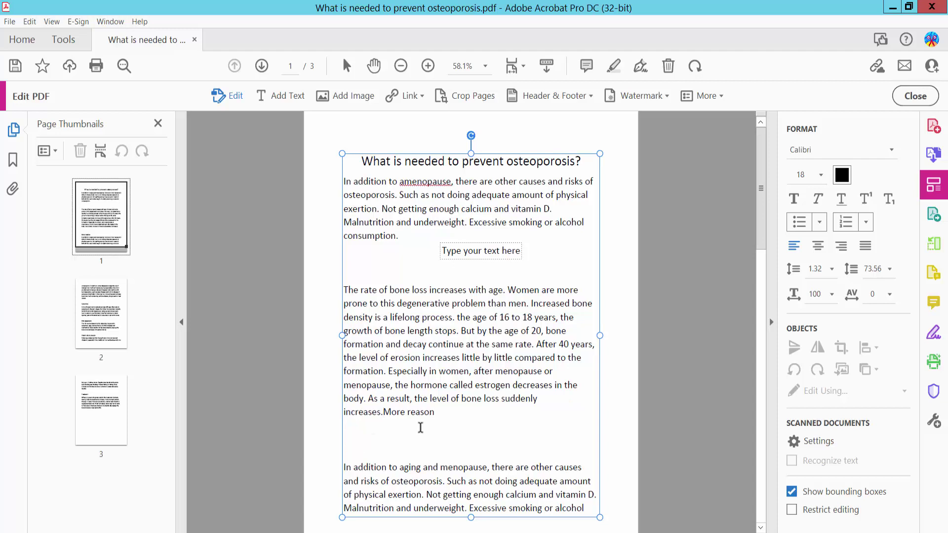
key("Return")
key("Return")
key("Return")
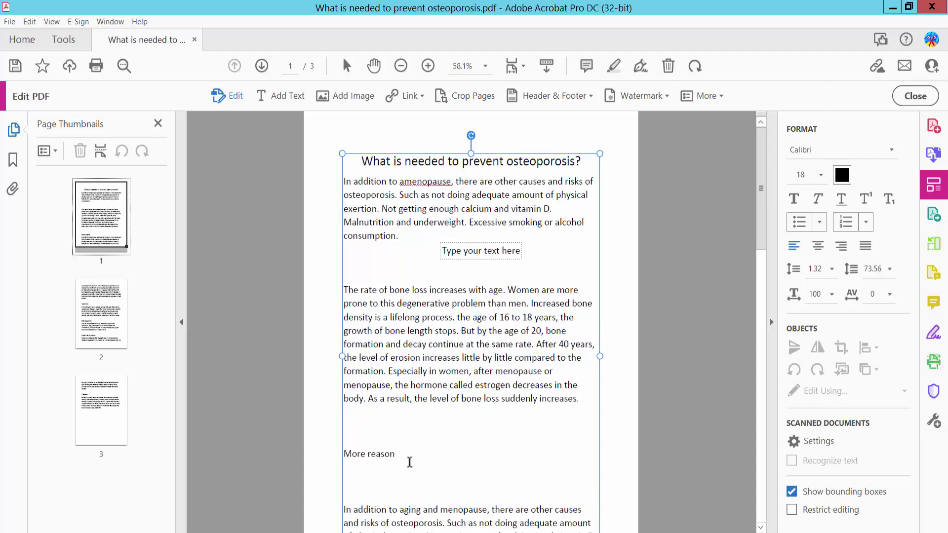
left_click(412, 457)
type("and type new text")
Step: Delete the whole bone-loss paragraph on page one
left_click_drag(578, 404, 343, 288)
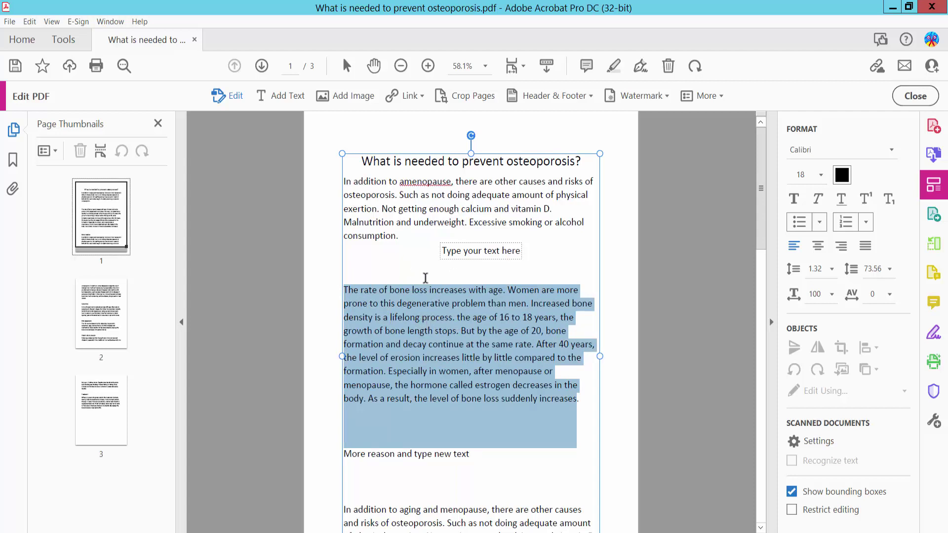
key("Delete")
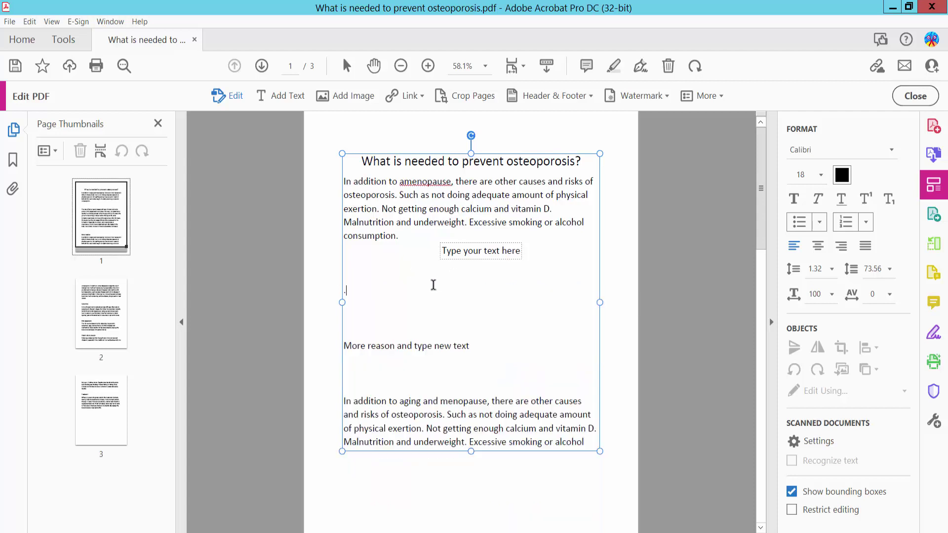
left_click(323, 191)
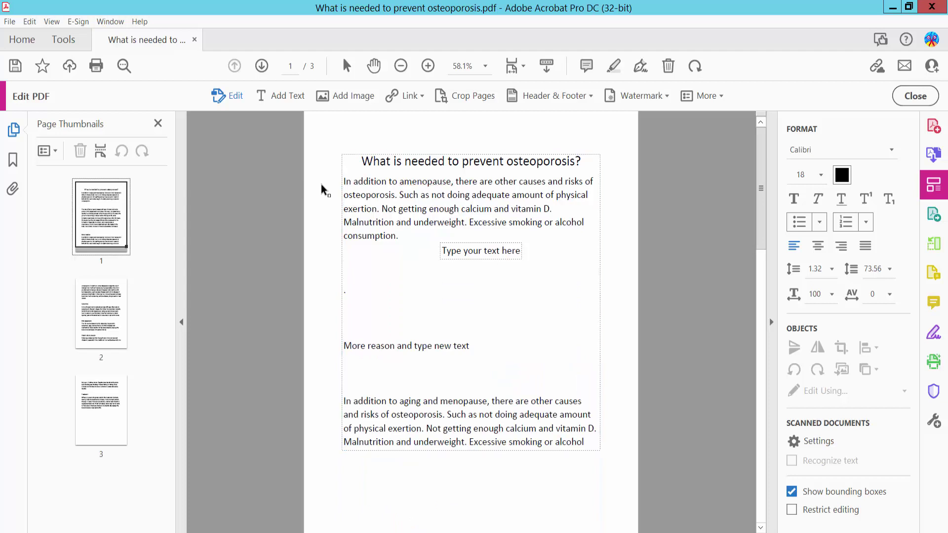
left_click(10, 22)
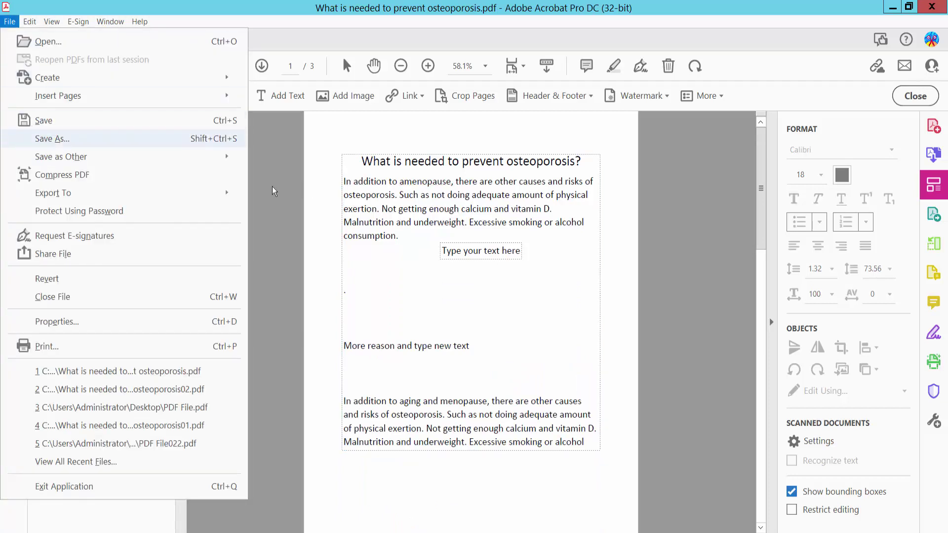